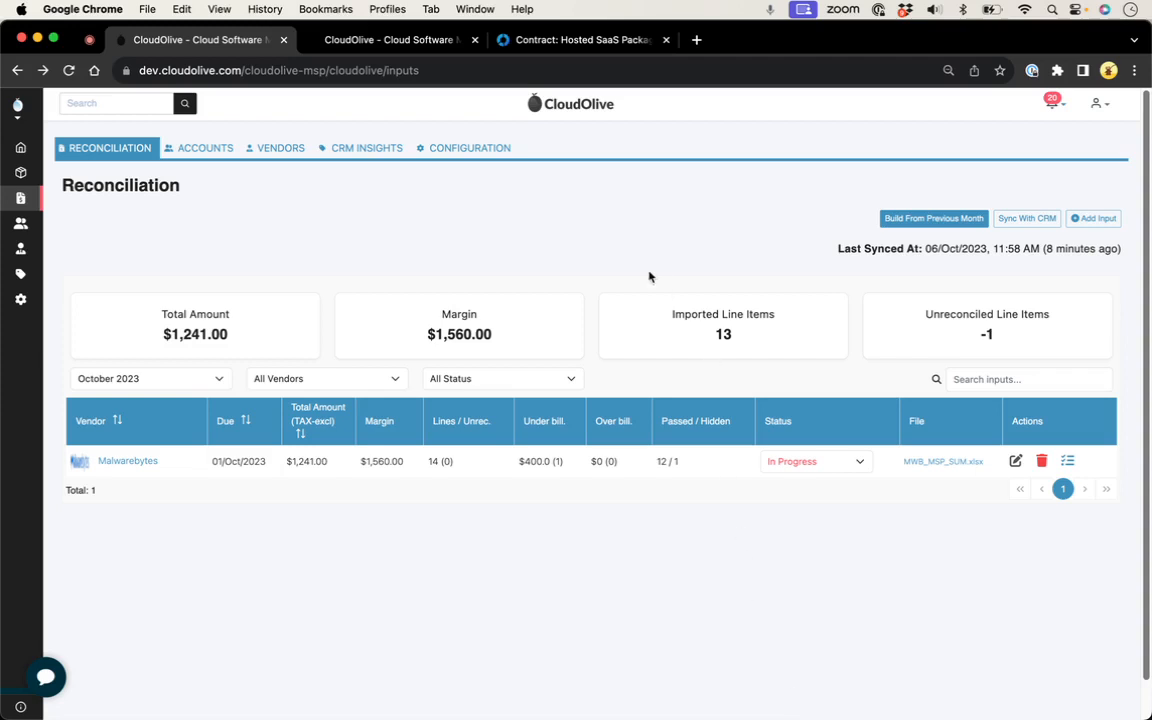
# Step: Review the Hosted SaaS Package services in the Autotask contract, and filter CRM Insights to the account ASX (Sydney Office)
pyautogui.click(580, 40)
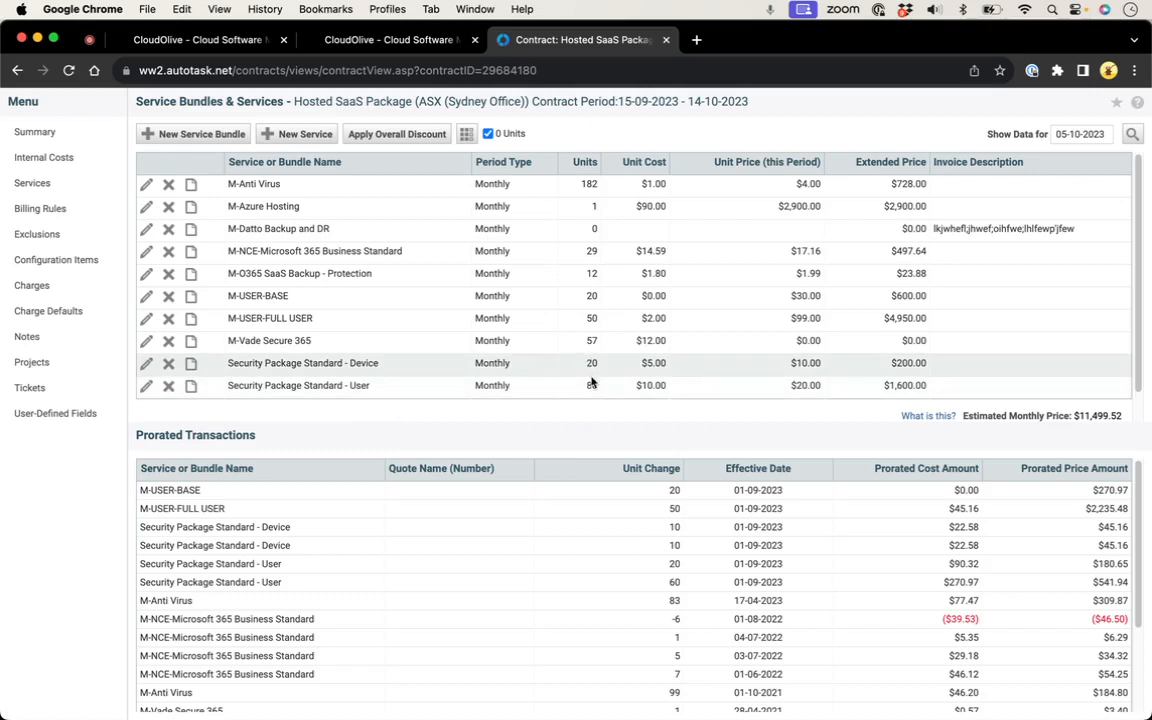
pyautogui.click(385, 40)
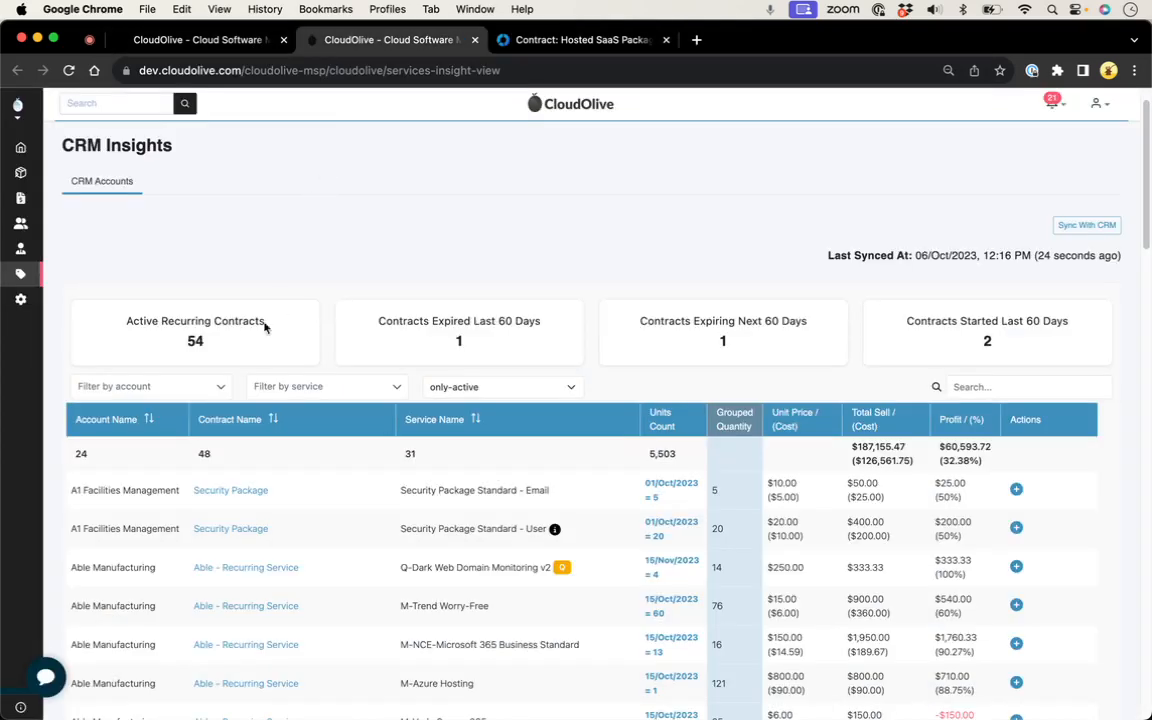
pyautogui.click(150, 388)
pyautogui.write('asx')
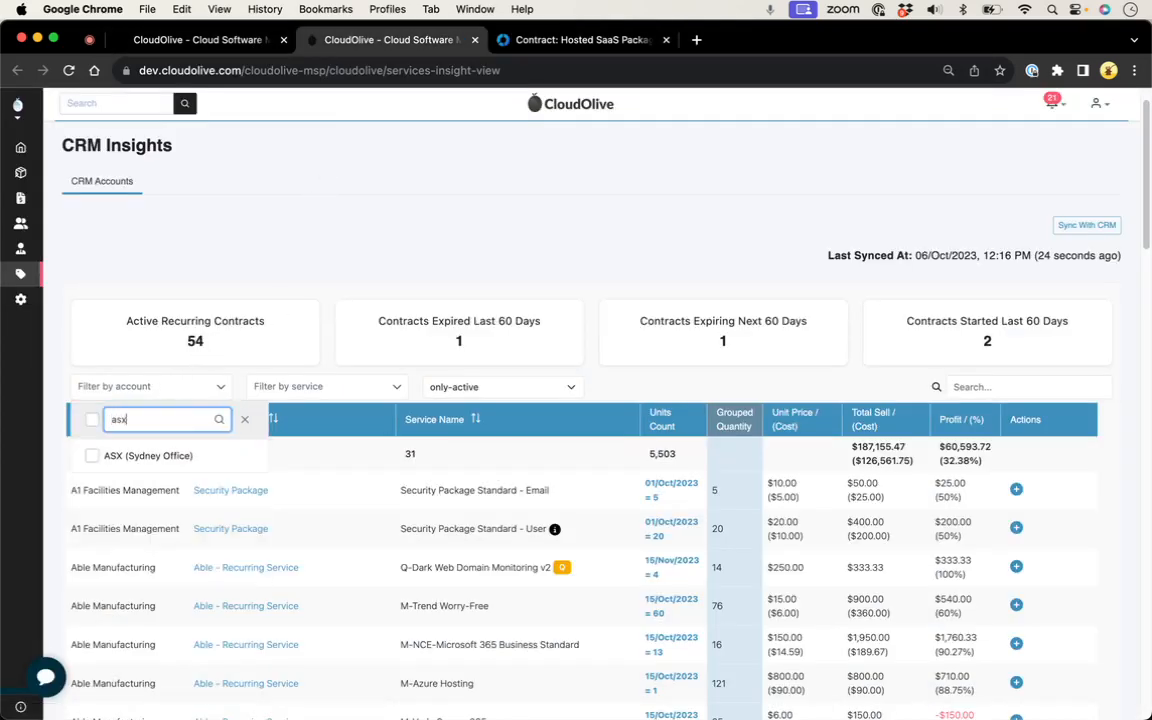
pyautogui.click(93, 456)
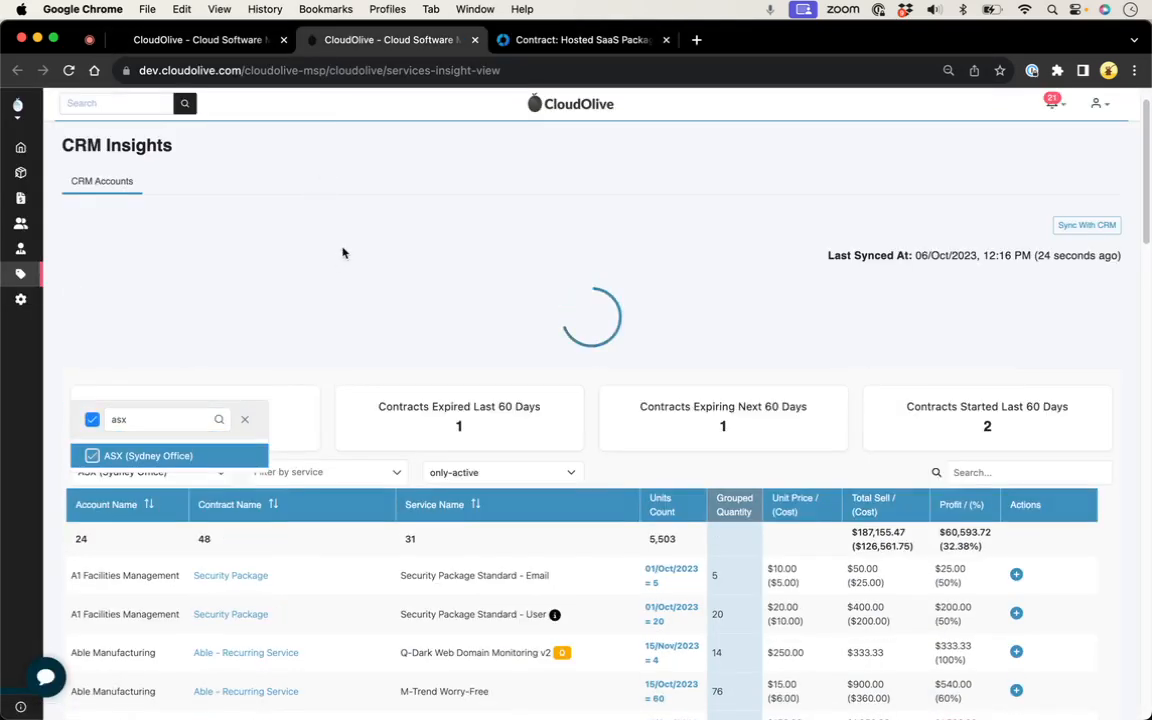
pyautogui.click(452, 258)
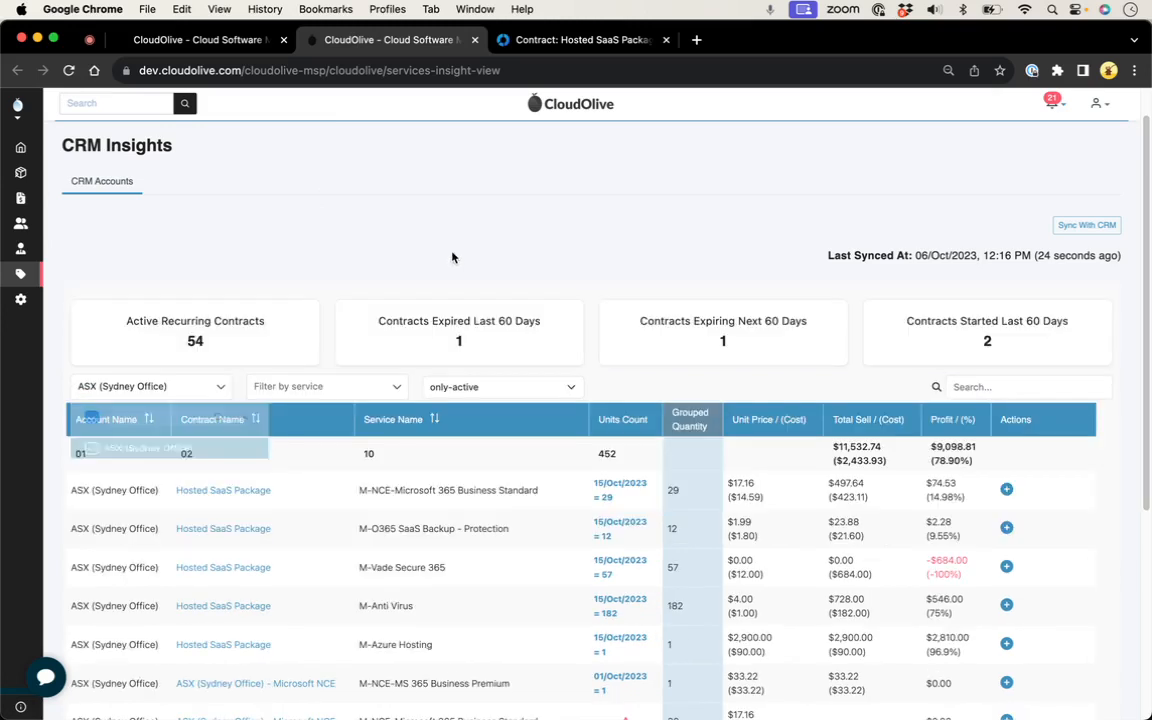
# Step: Search the filtered services for "security" and check the unit counts of the Security Package services
pyautogui.click(1018, 388)
pyautogui.write('security')
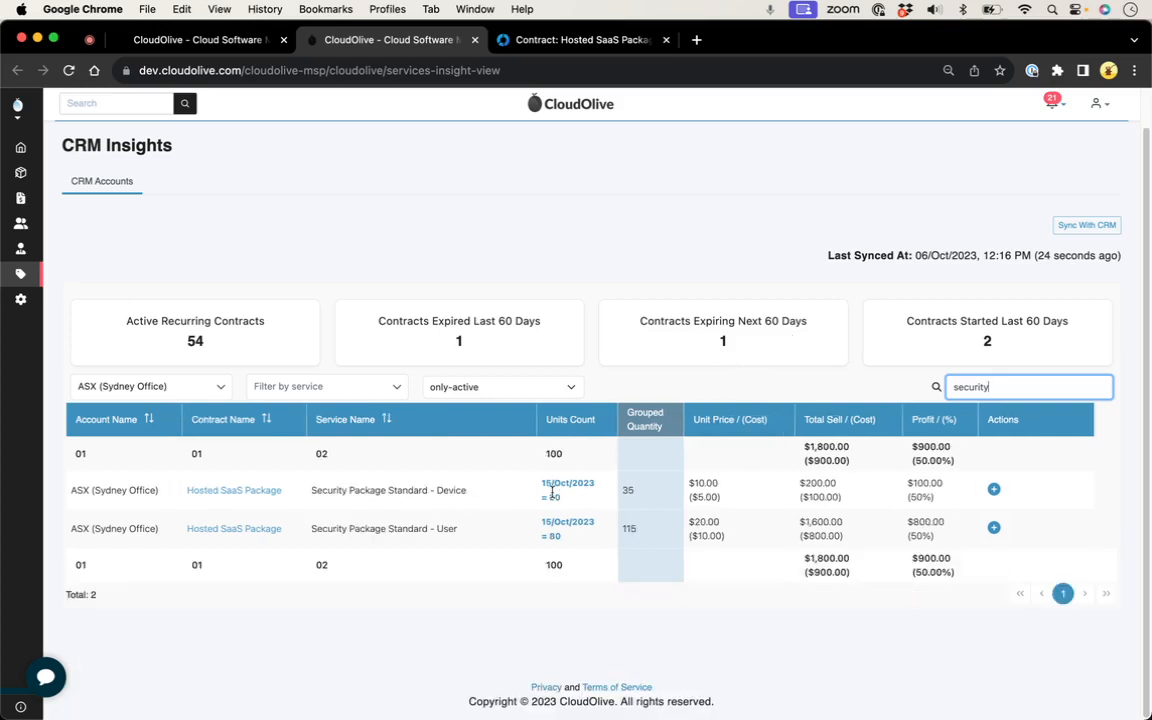
pyautogui.click(554, 493)
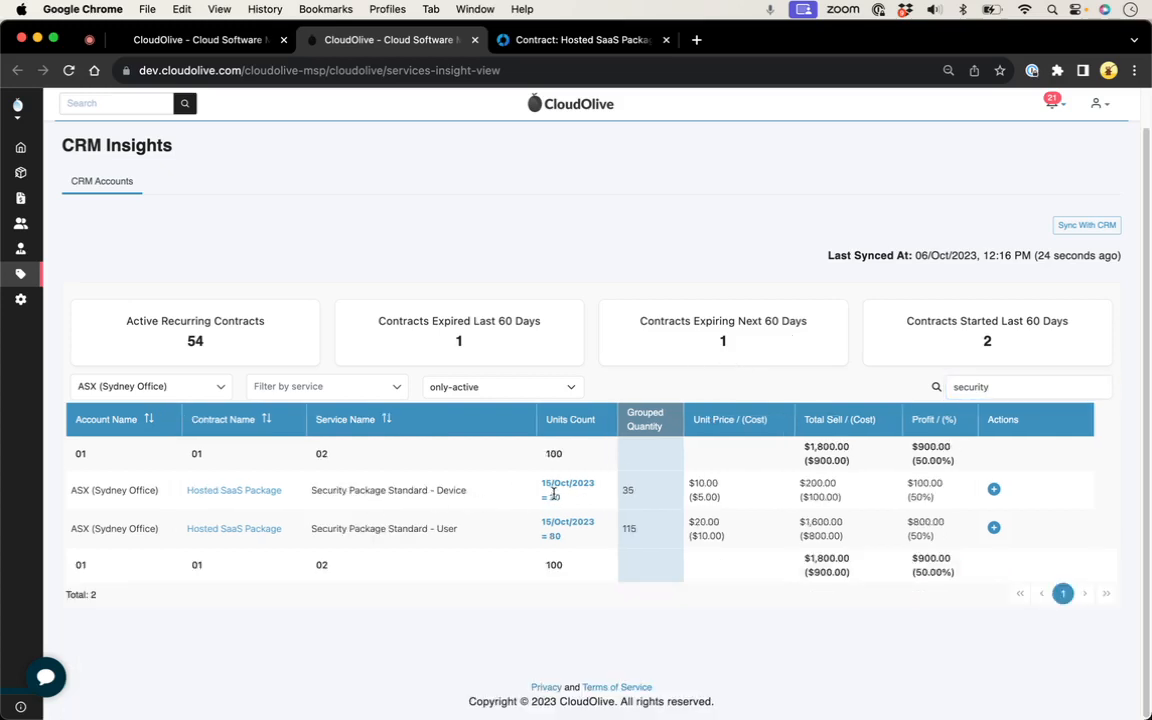
pyautogui.doubleClick(554, 566)
pyautogui.click(290, 212)
# Step: Open the October 2023 Malwarebytes reconciliation and examine the ASX line's grouped vendor quantity, CRM service and cost details
pyautogui.click(205, 42)
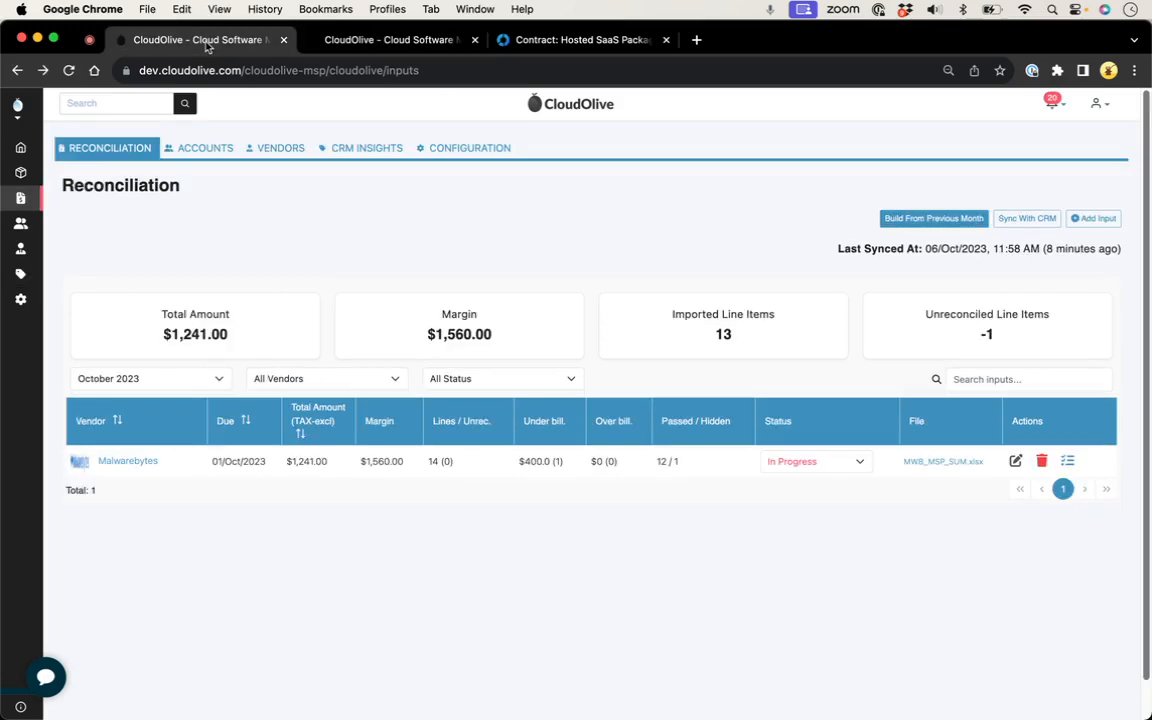
pyautogui.click(125, 465)
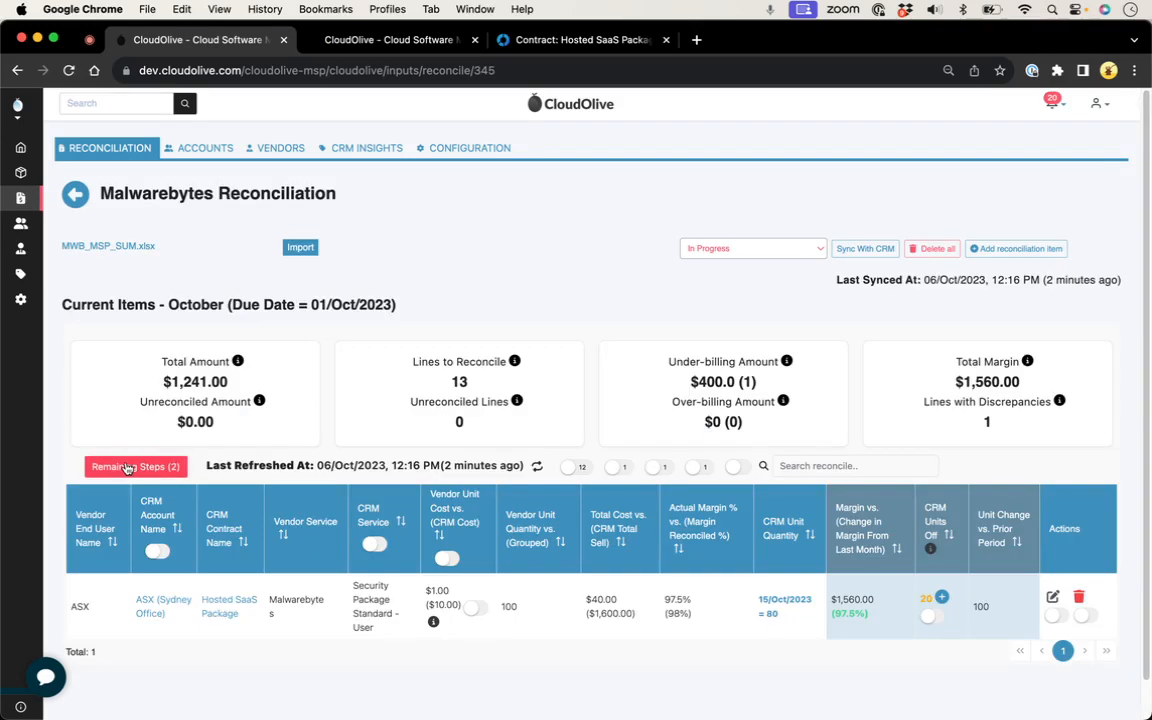
pyautogui.scroll(-2, 619, 378)
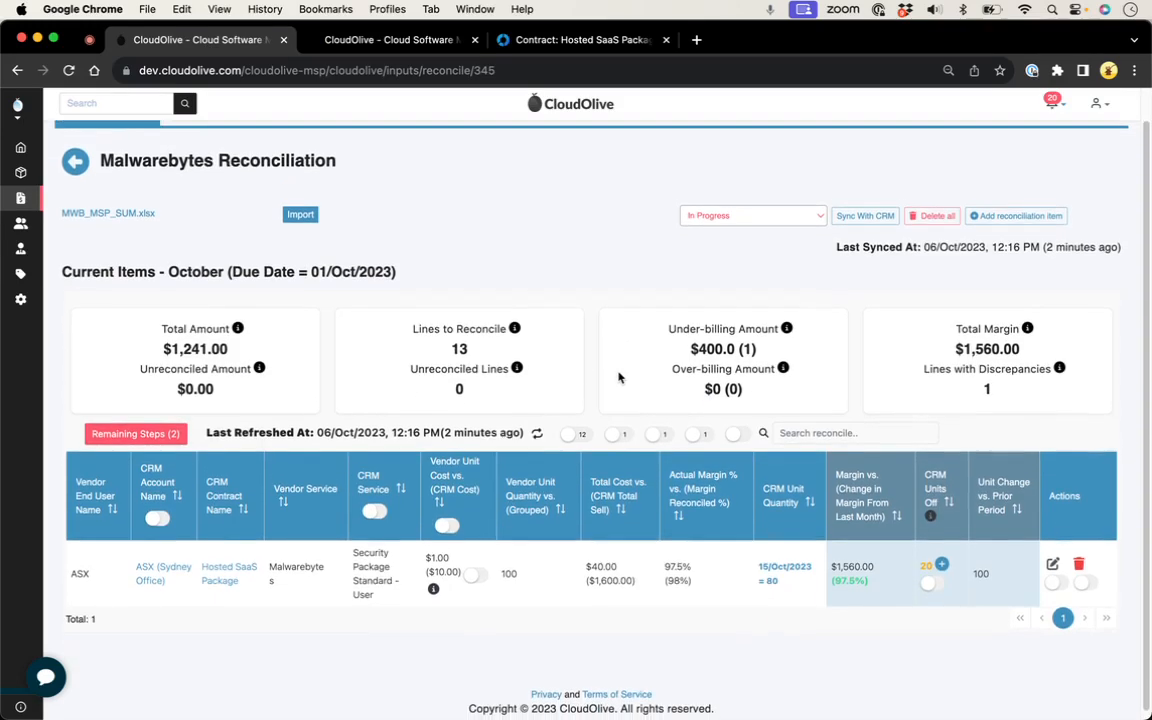
pyautogui.doubleClick(504, 573)
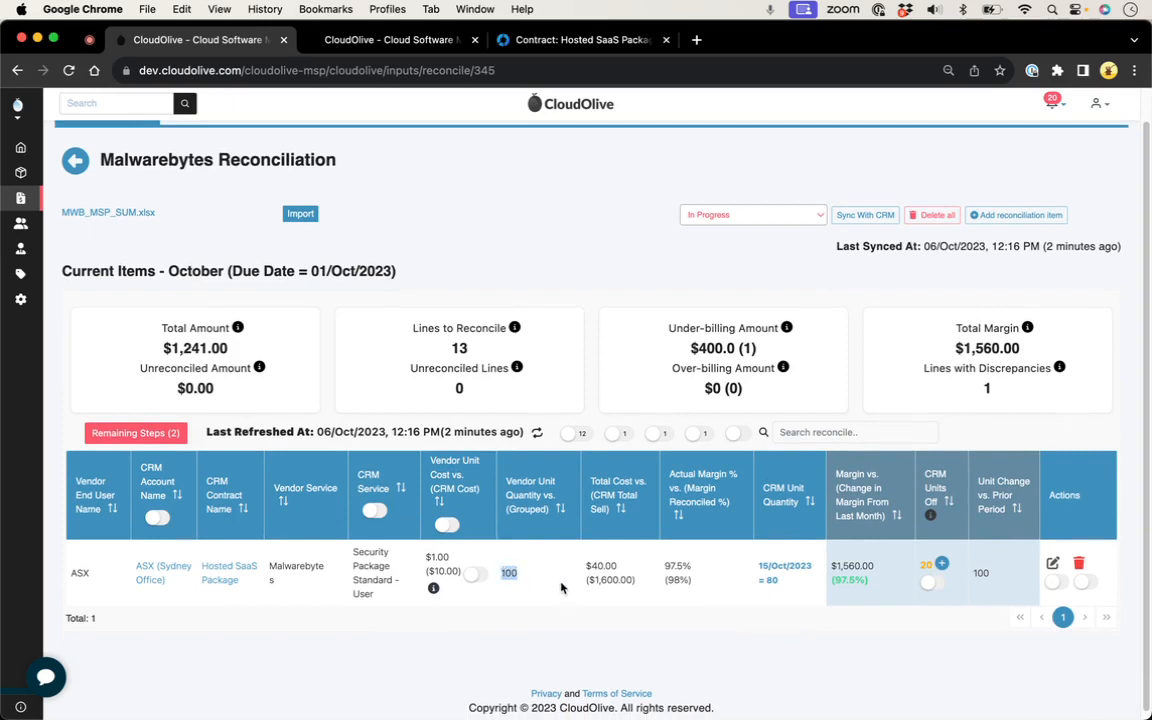
pyautogui.doubleClick(361, 558)
pyautogui.tripleClick(361, 560)
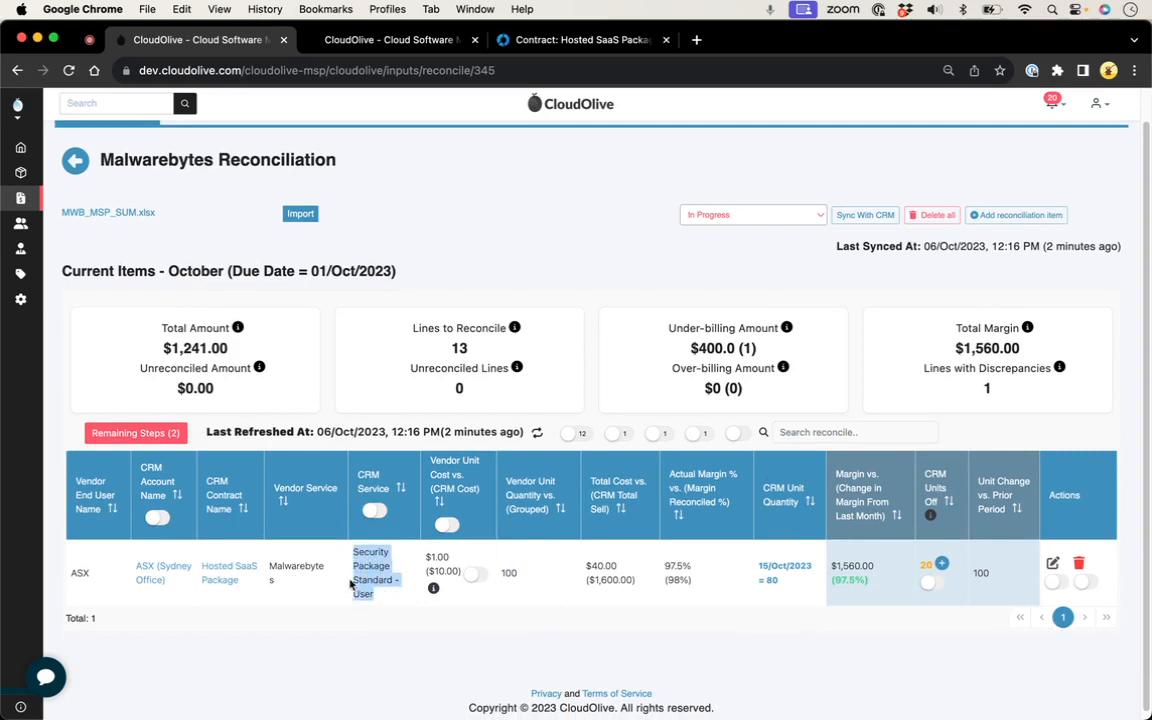
pyautogui.click(381, 580)
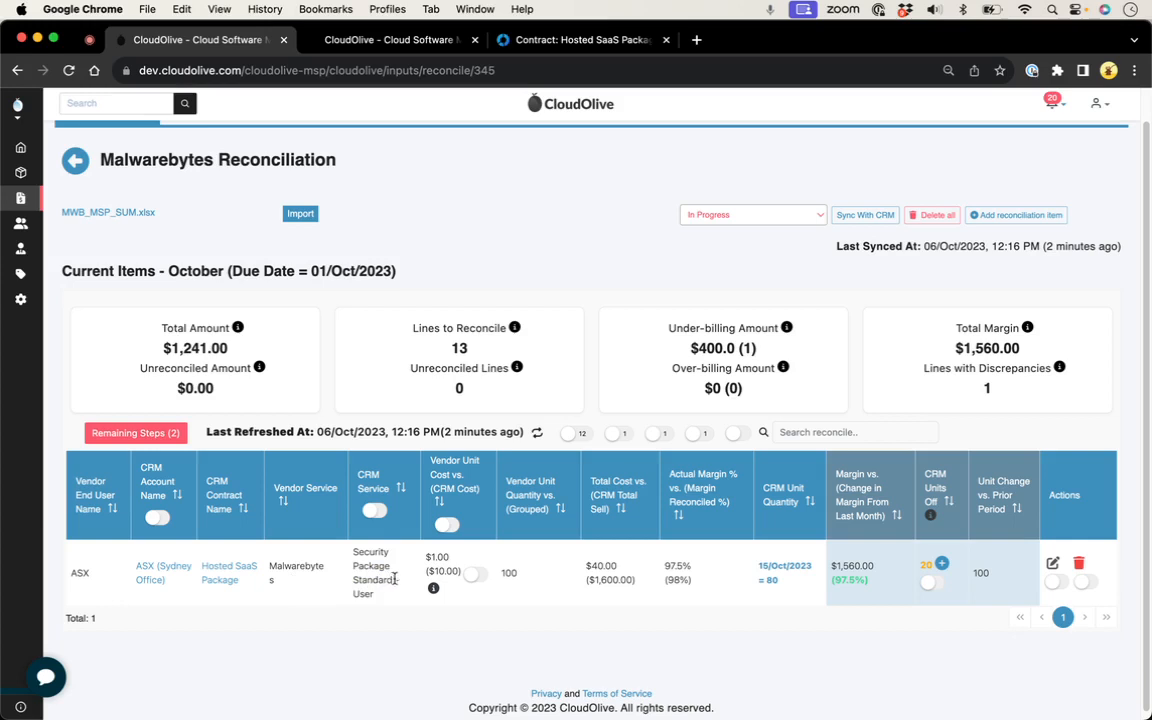
pyautogui.moveTo(433, 589)
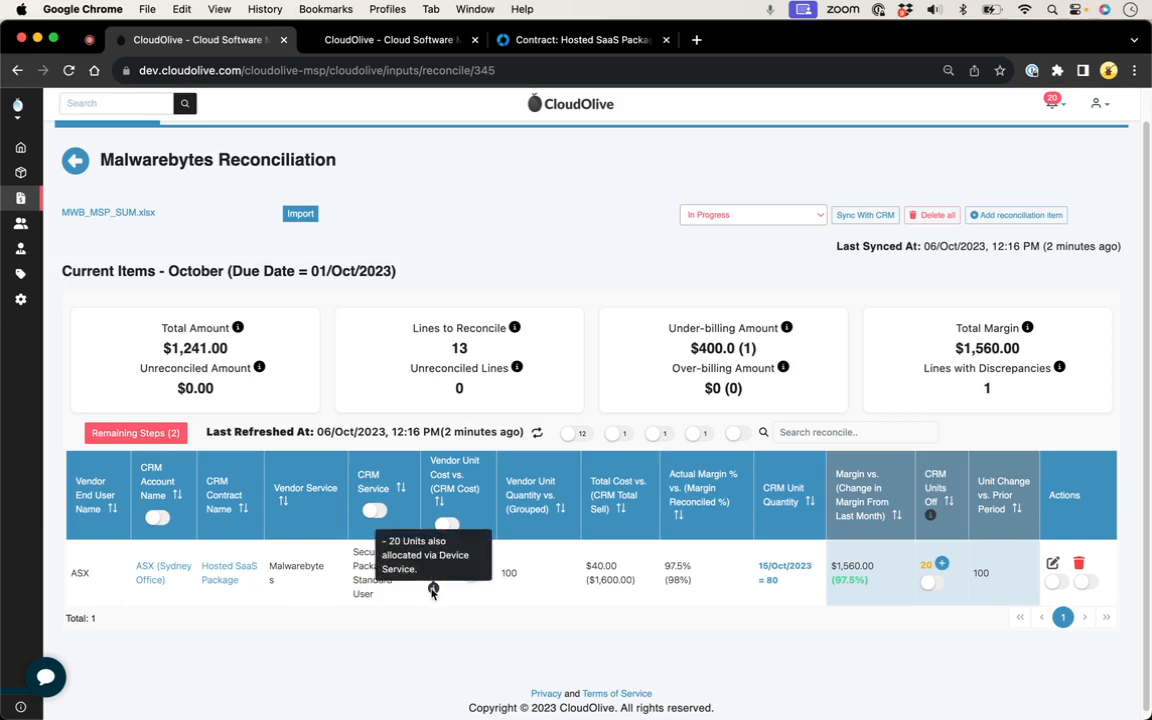
# Step: Open the ASX line for editing, look through its available CRM services, and return to the reconciliation without changing the selection
pyautogui.click(1053, 563)
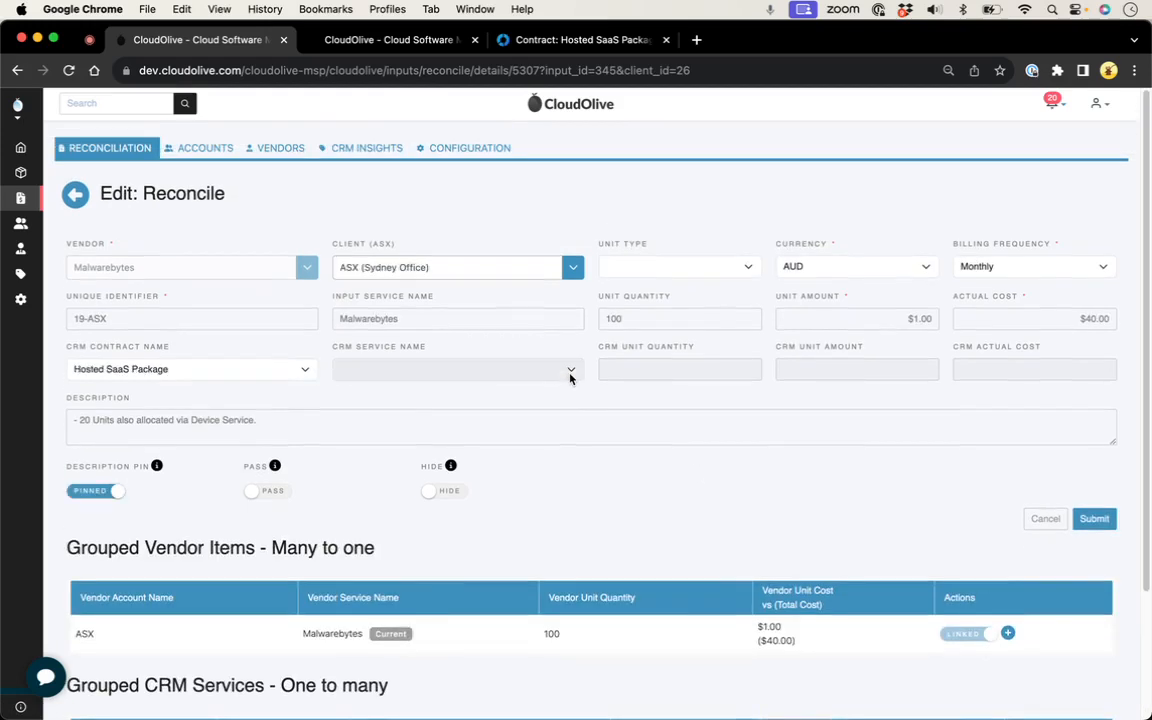
pyautogui.click(571, 374)
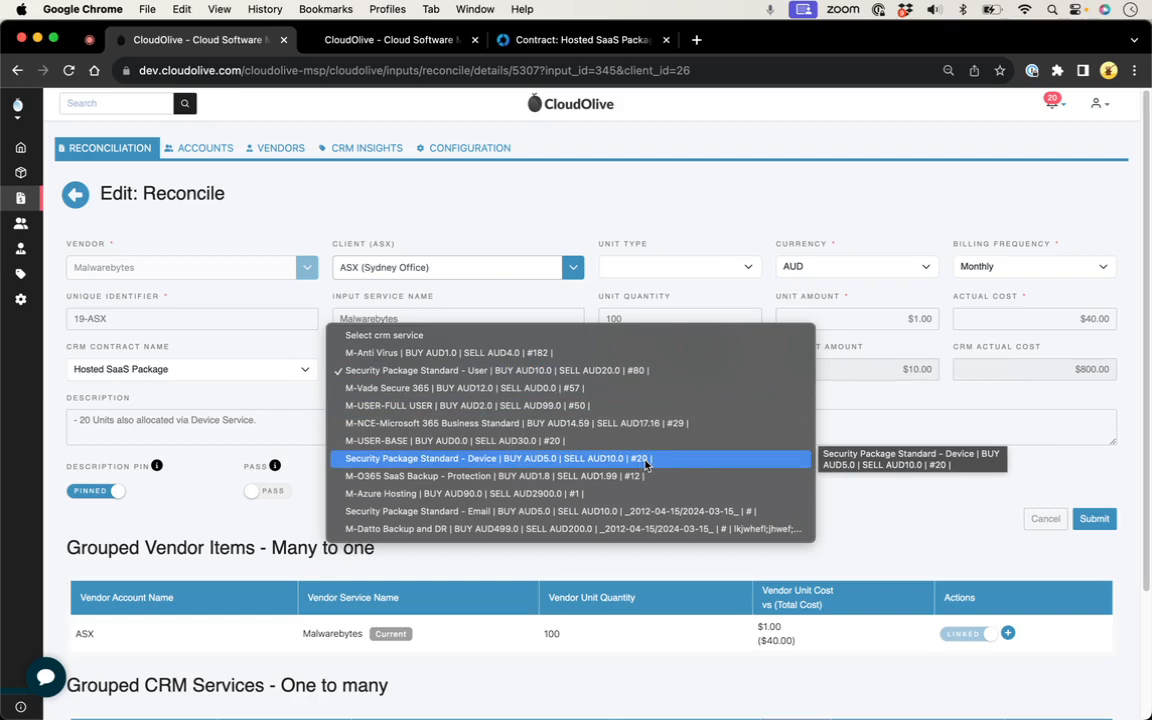
pyautogui.click(437, 193)
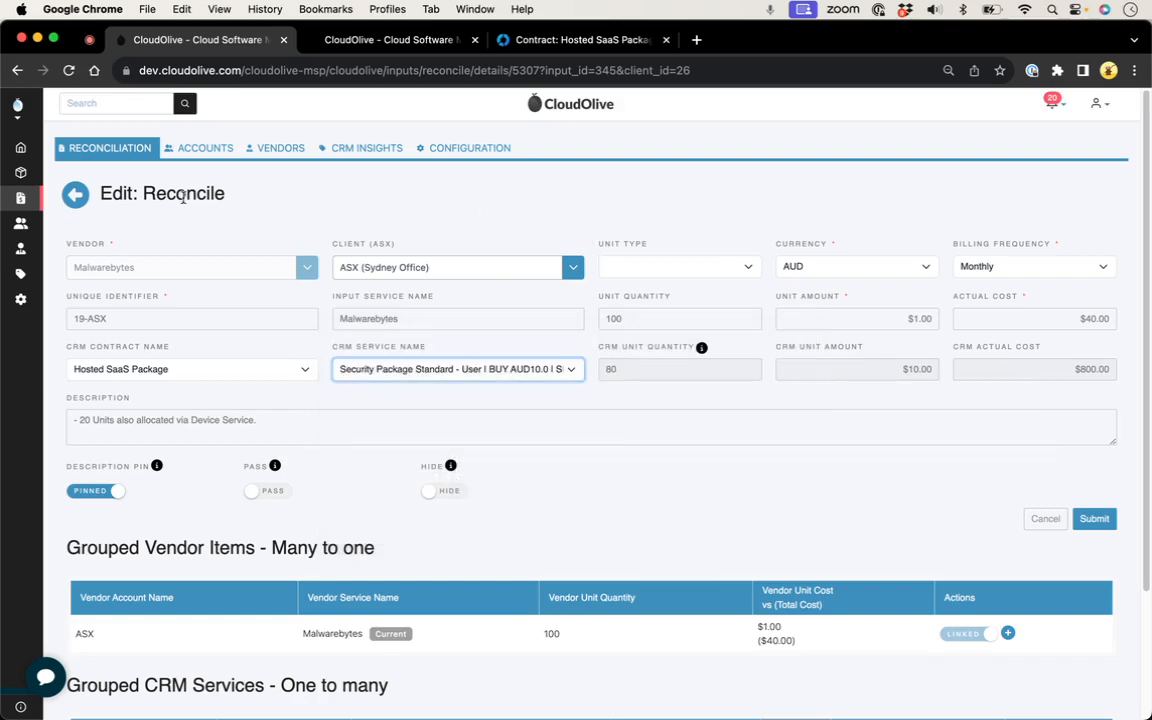
pyautogui.click(70, 193)
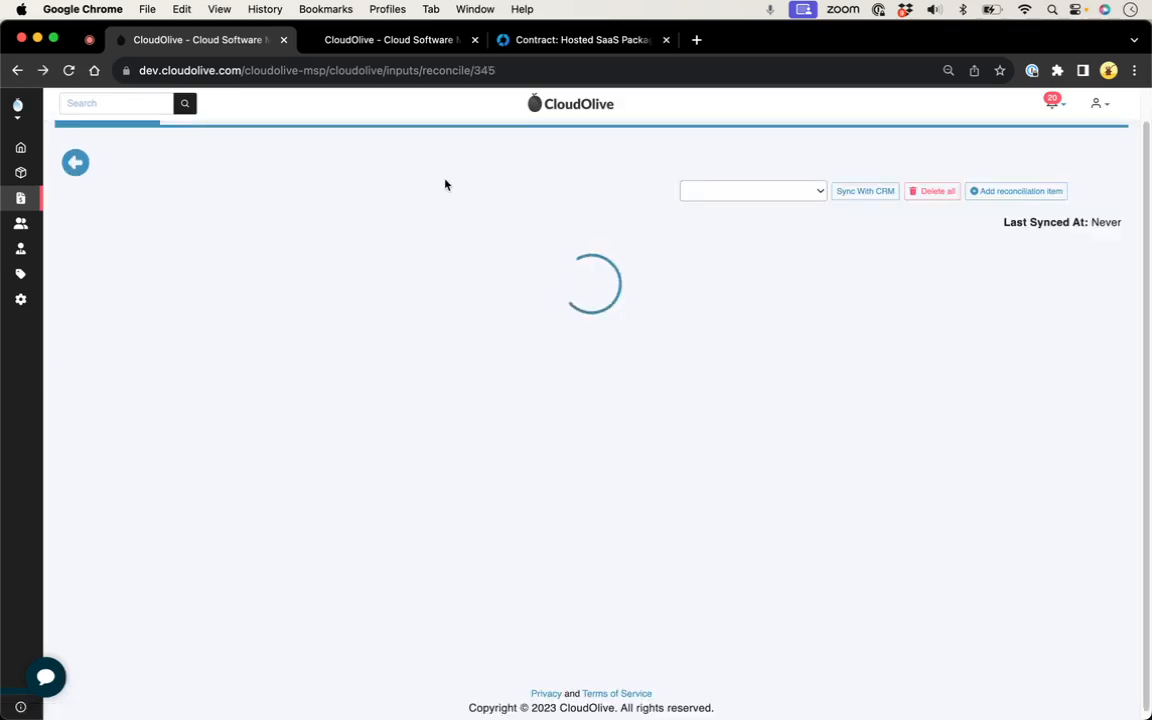
# Step: View the service groupings of the configuration in a separate browser tab, and return to the Malwarebytes reconciliation
pyautogui.click(476, 40)
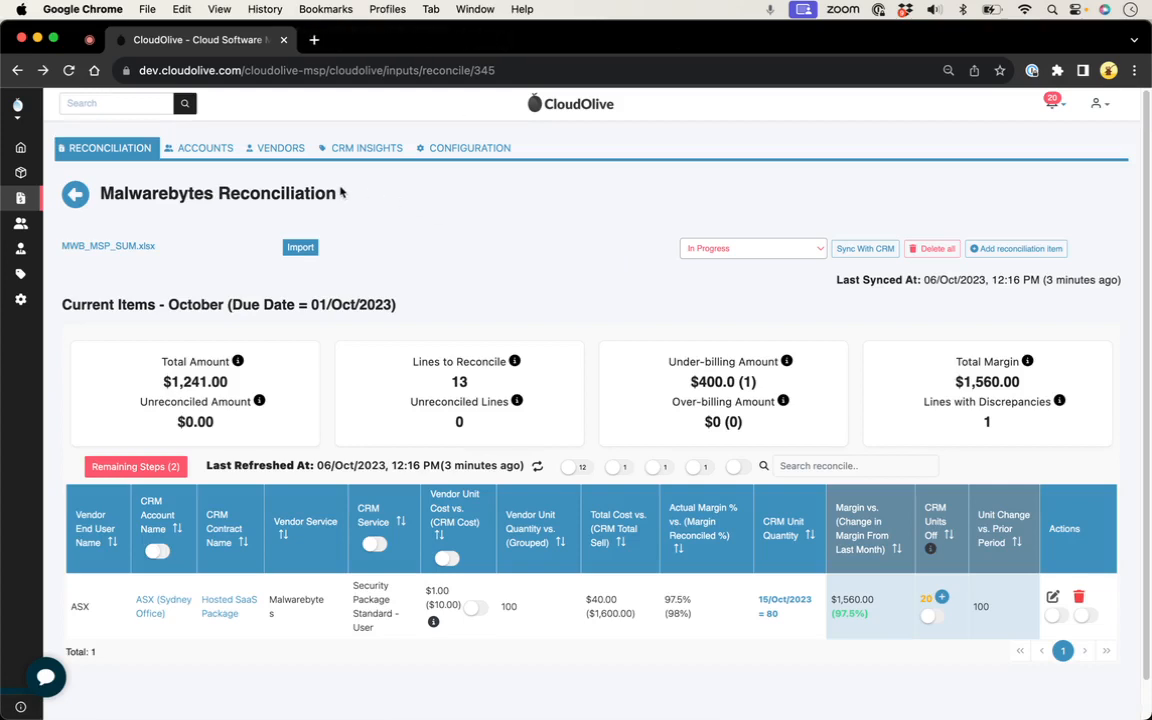
pyautogui.rightClick(457, 150)
pyautogui.click(482, 157)
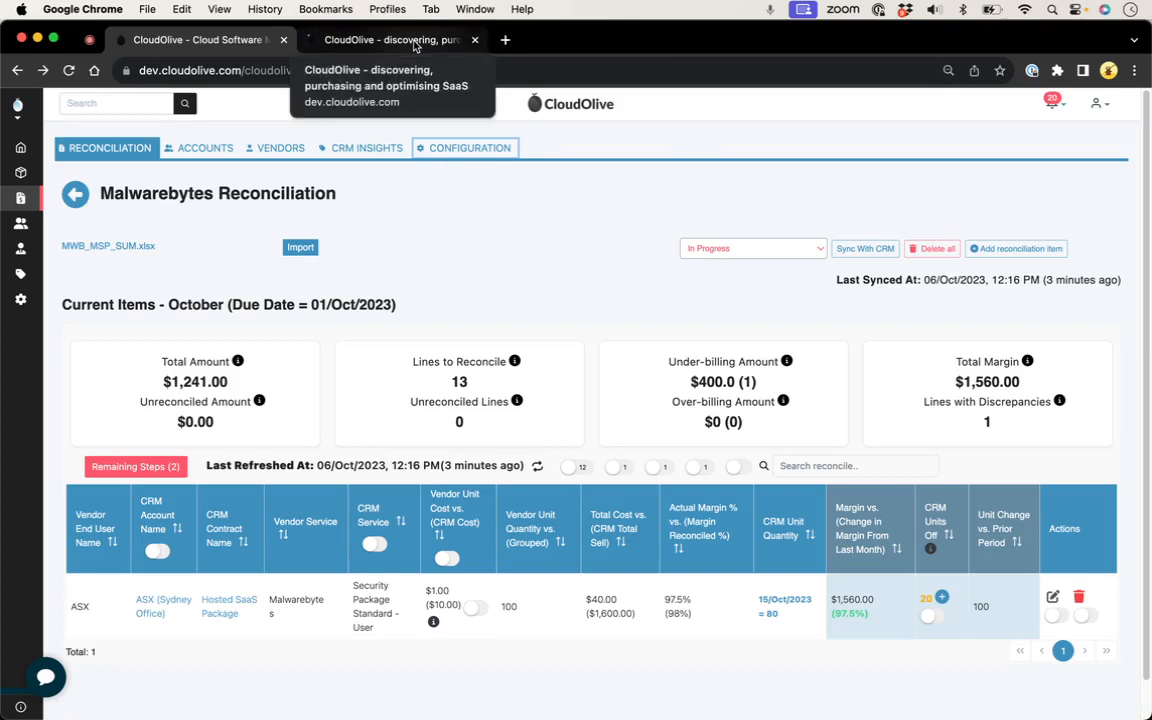
pyautogui.click(415, 42)
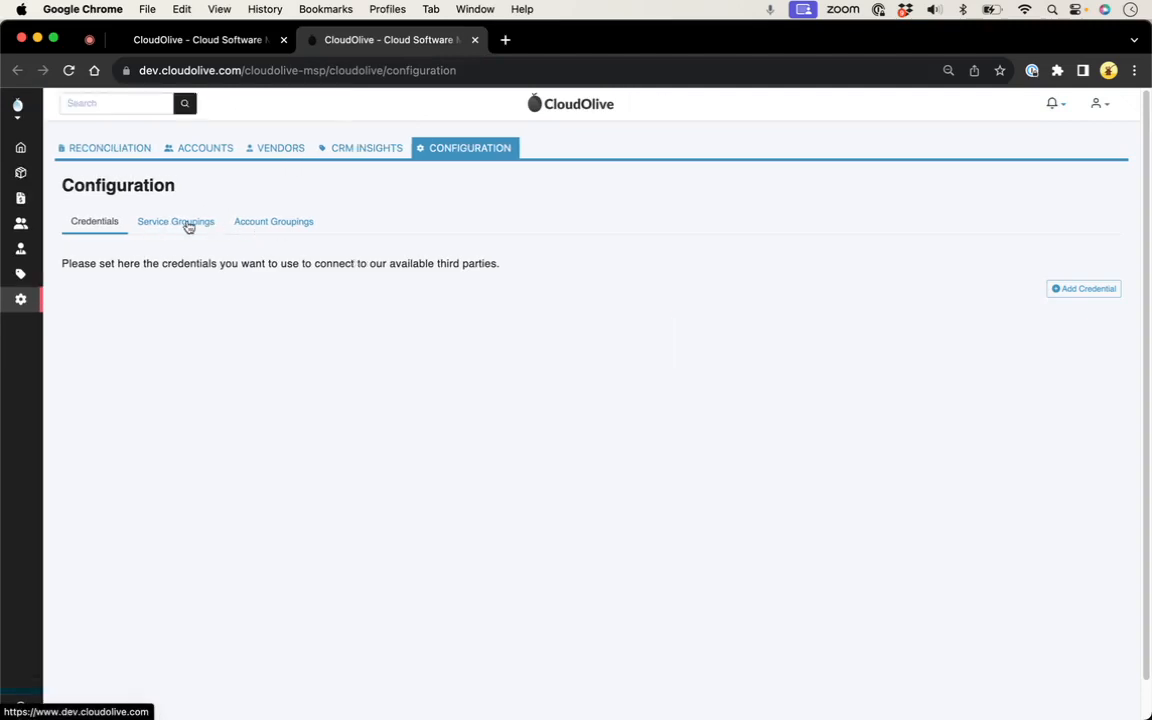
pyautogui.click(180, 226)
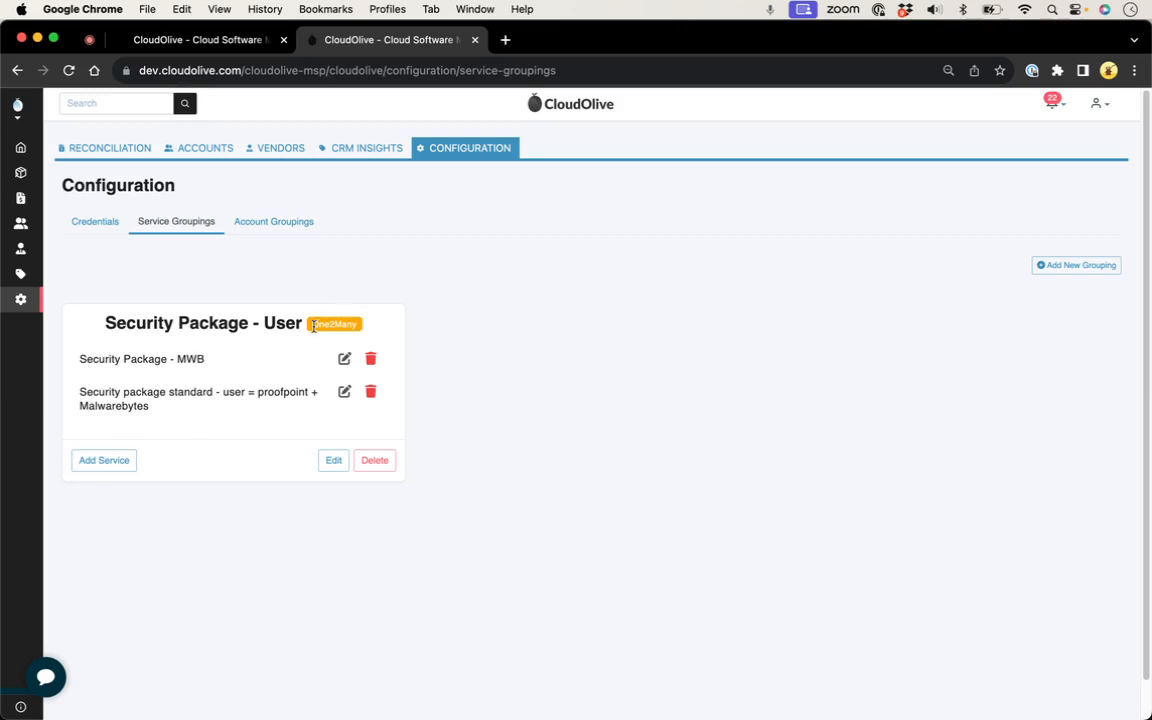
pyautogui.moveTo(313, 326); pyautogui.dragTo(357, 330)
pyautogui.click(204, 44)
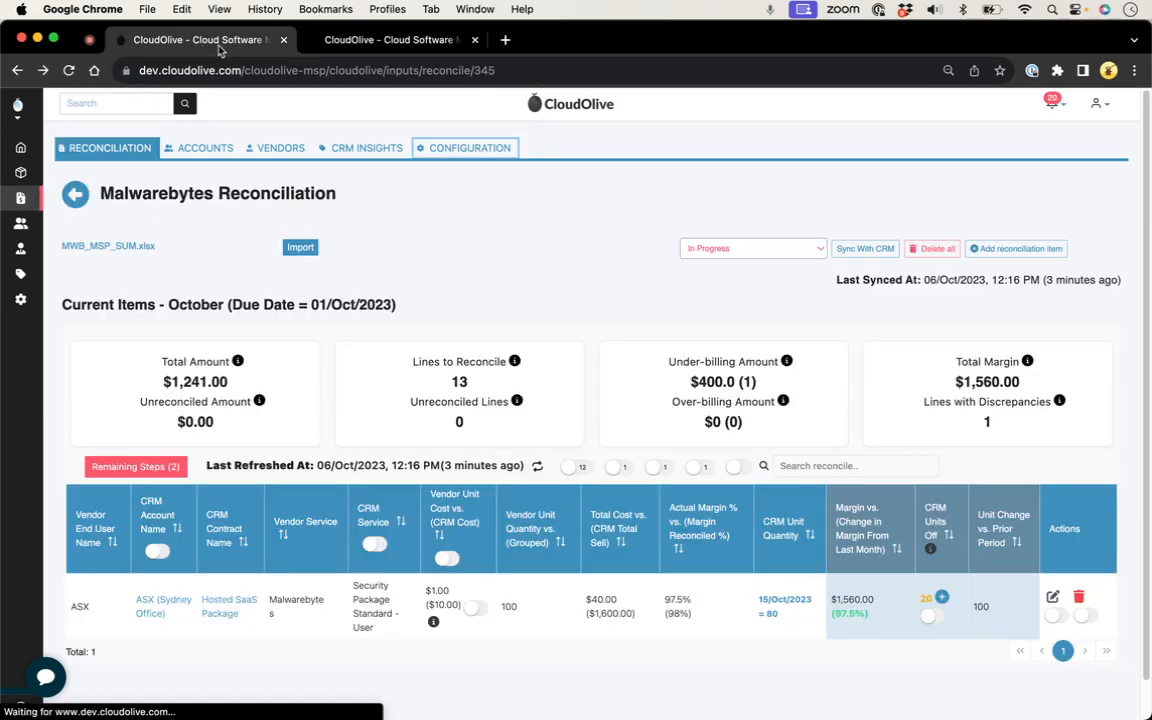
pyautogui.click(474, 40)
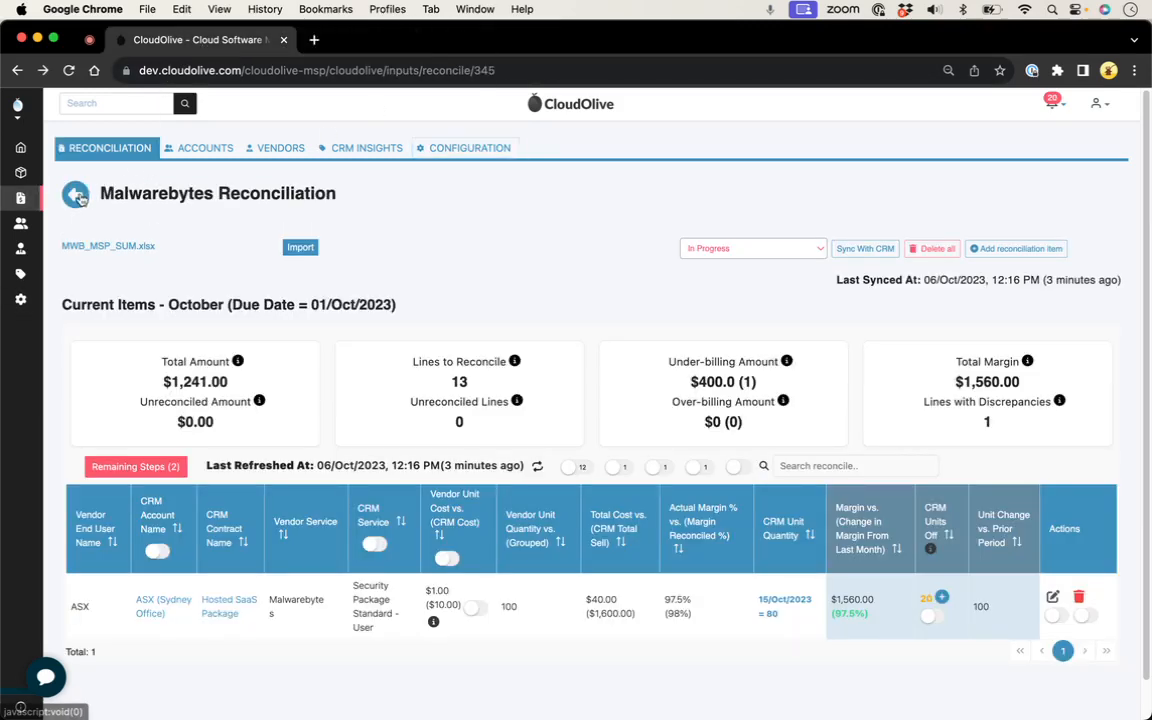
# Step: Set the Malwarebytes reconciliation's grouping strategy to "Same account and grouped services (any contracts)" and submit the record
pyautogui.click(77, 193)
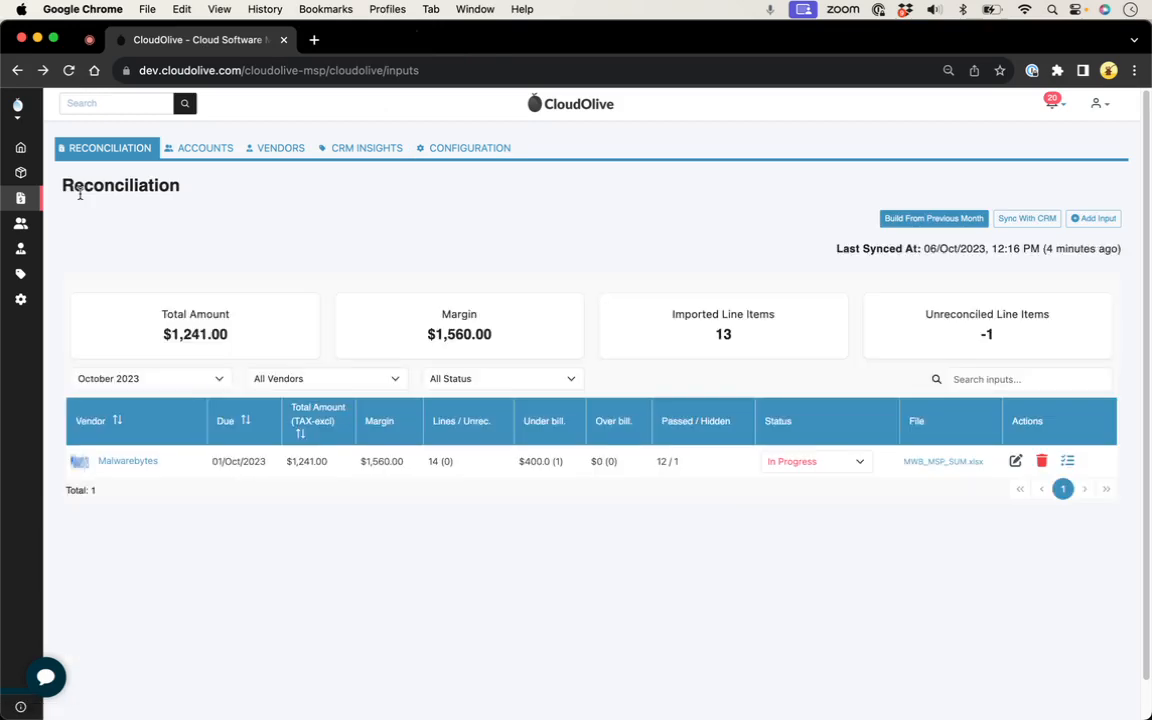
pyautogui.click(1016, 461)
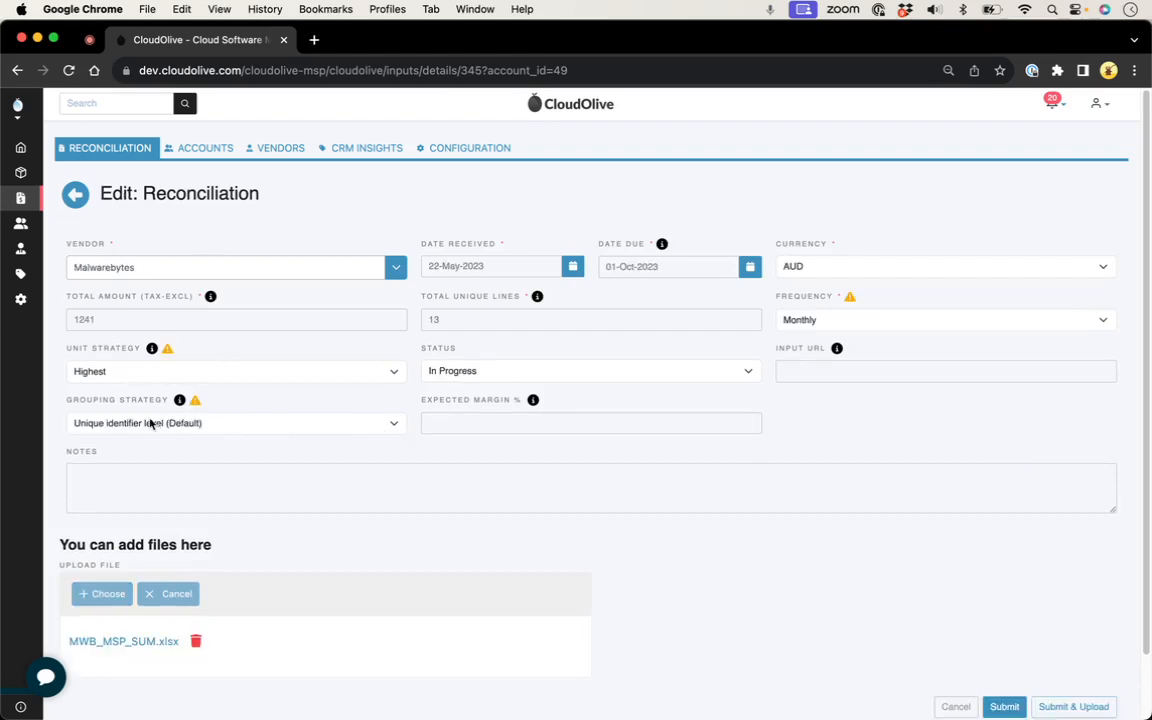
pyautogui.click(393, 428)
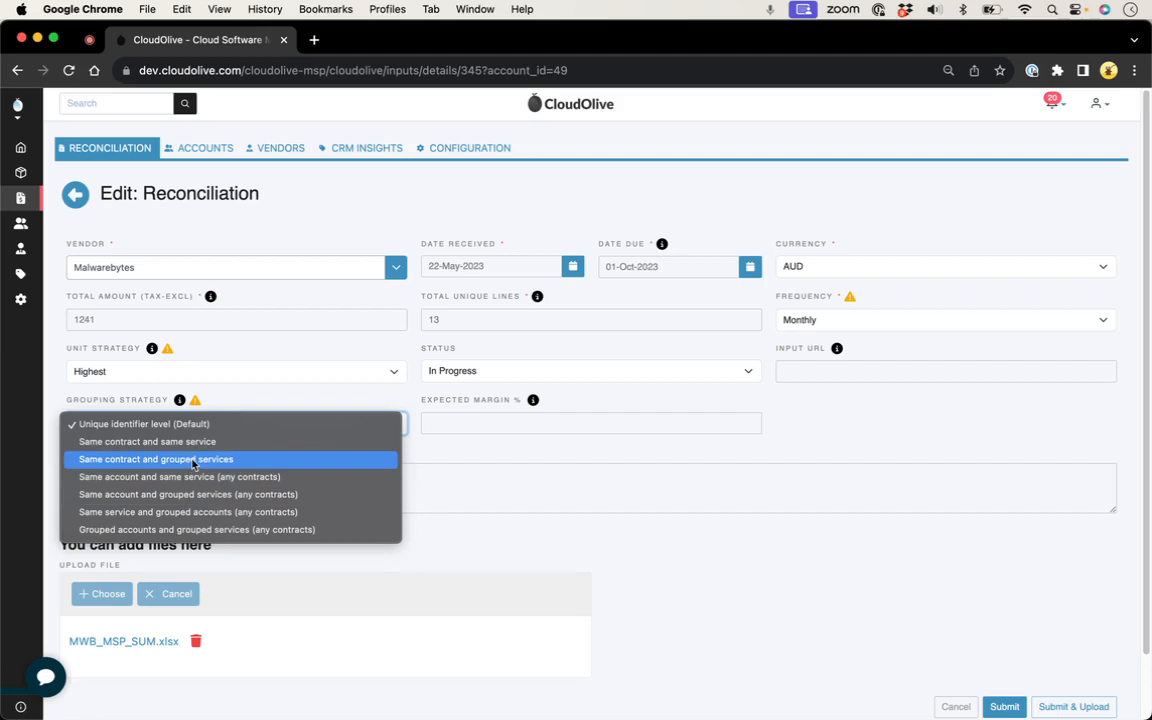
pyautogui.click(290, 495)
pyautogui.scroll(-1, 907, 555)
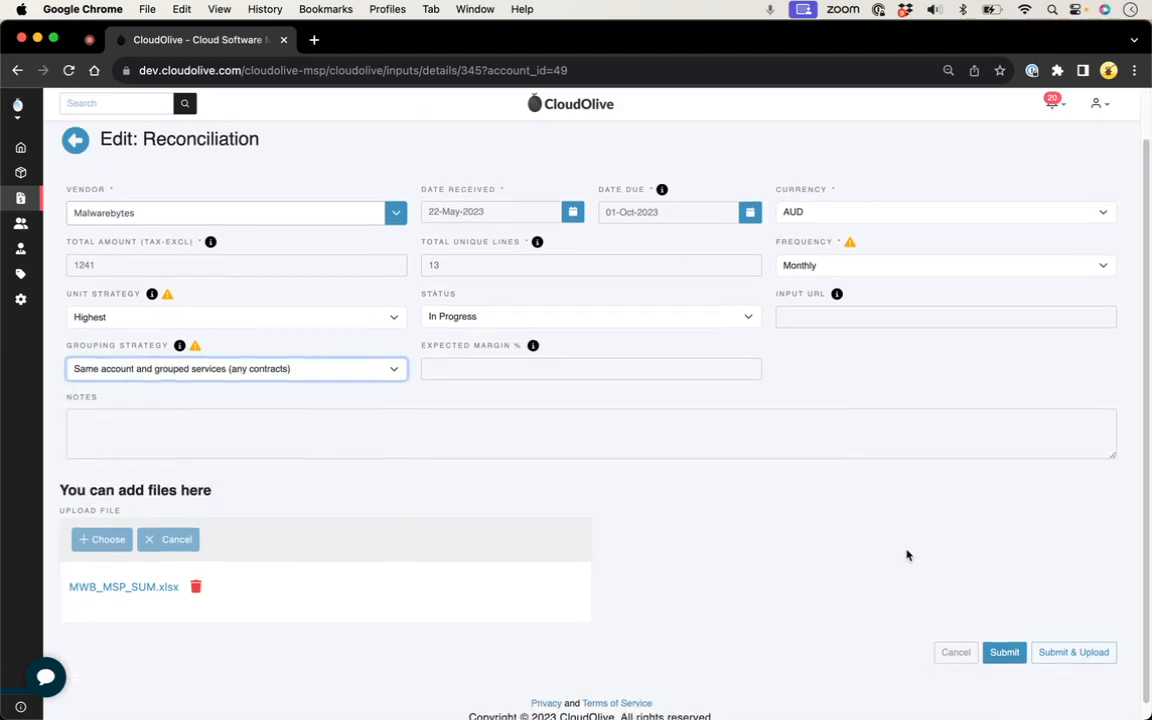
pyautogui.click(1003, 652)
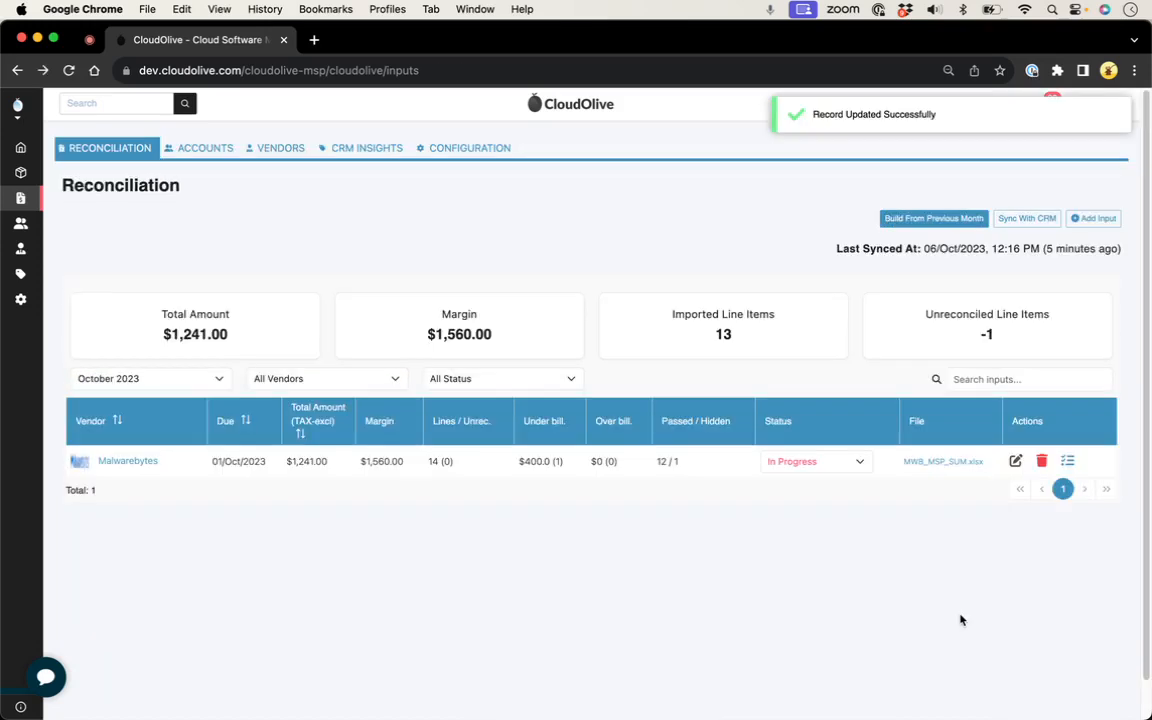
# Step: Reopen the Malwarebytes reconciliation and compare the ASX line's grouped vendor quantity with its CRM unit quantity and grouping details
pyautogui.click(134, 464)
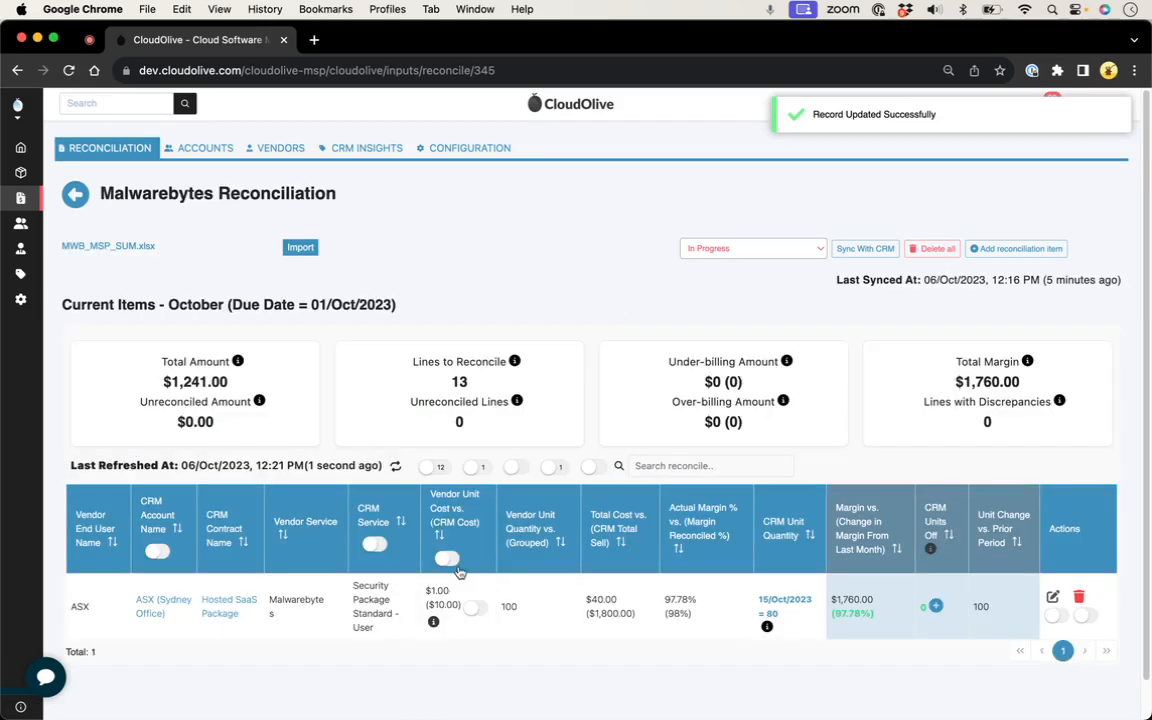
pyautogui.doubleClick(510, 607)
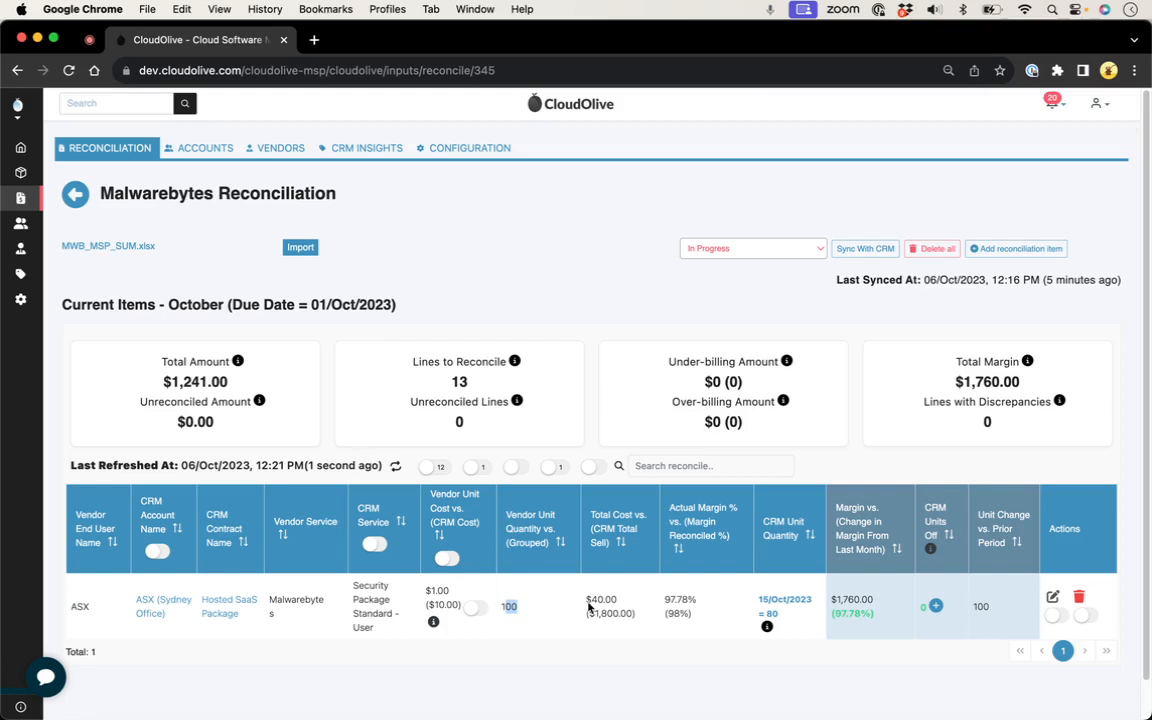
pyautogui.doubleClick(772, 613)
pyautogui.click(840, 612)
pyautogui.moveTo(767, 627)
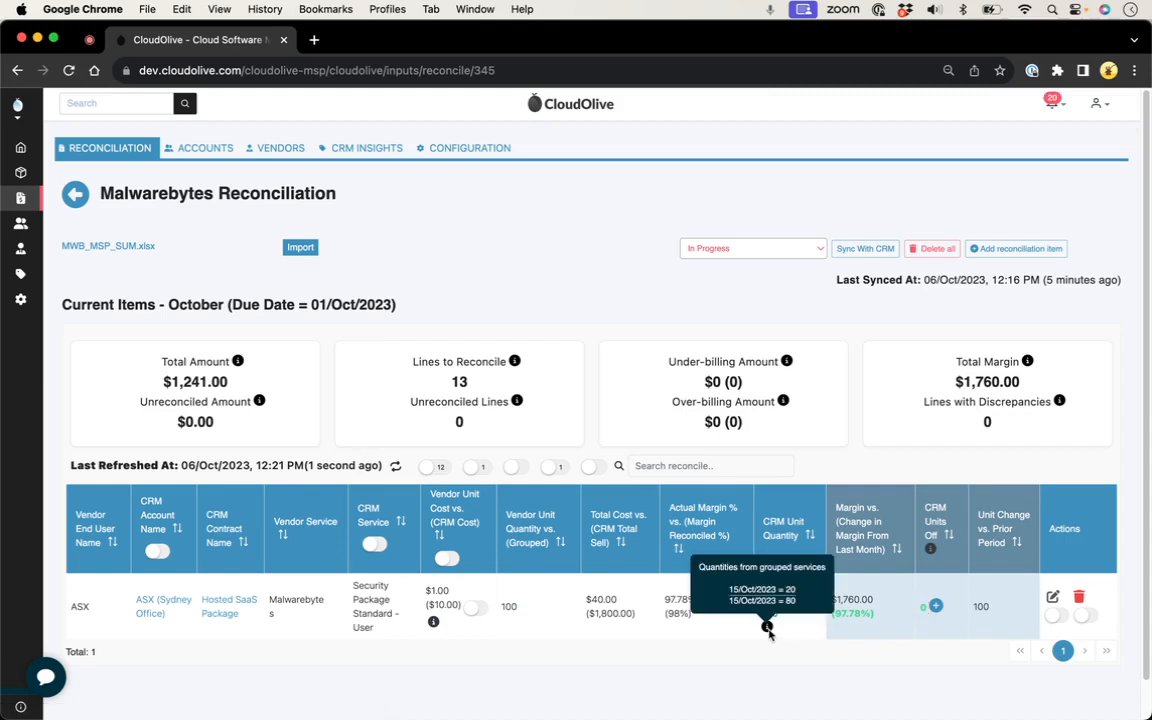
# Step: Open the ASX line for editing and review its grouped vendor items, grouped CRM services and combined CRM unit quantity
pyautogui.click(1052, 597)
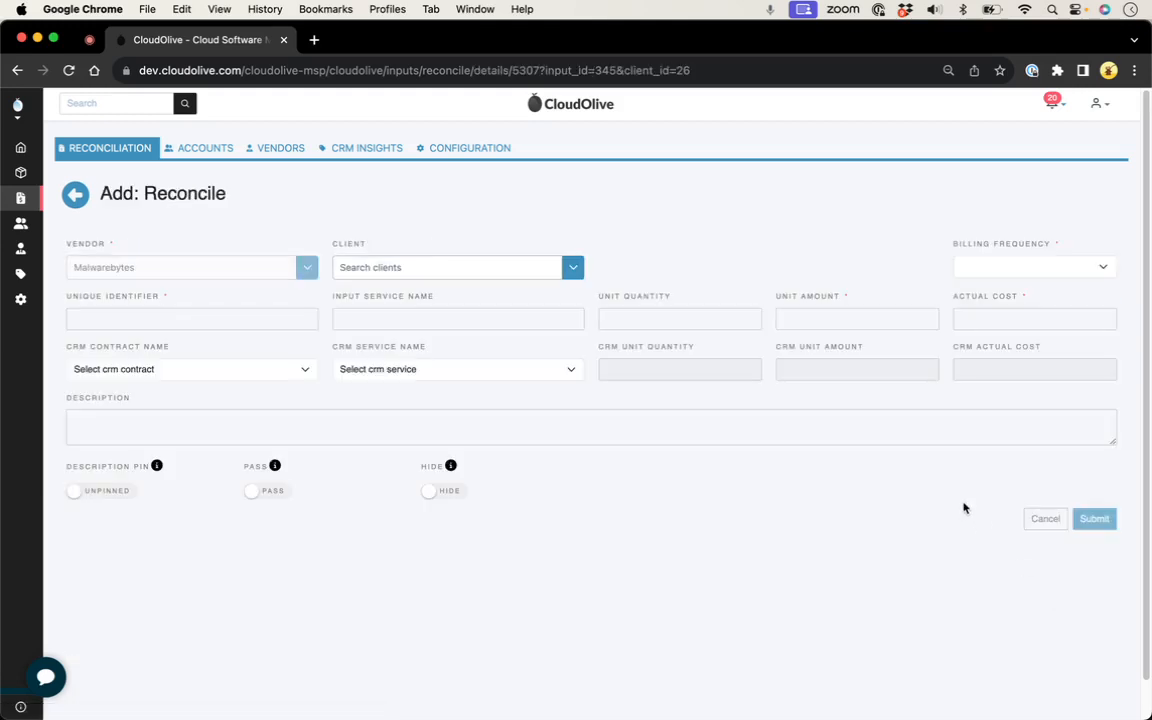
pyautogui.scroll(-5, 874, 503)
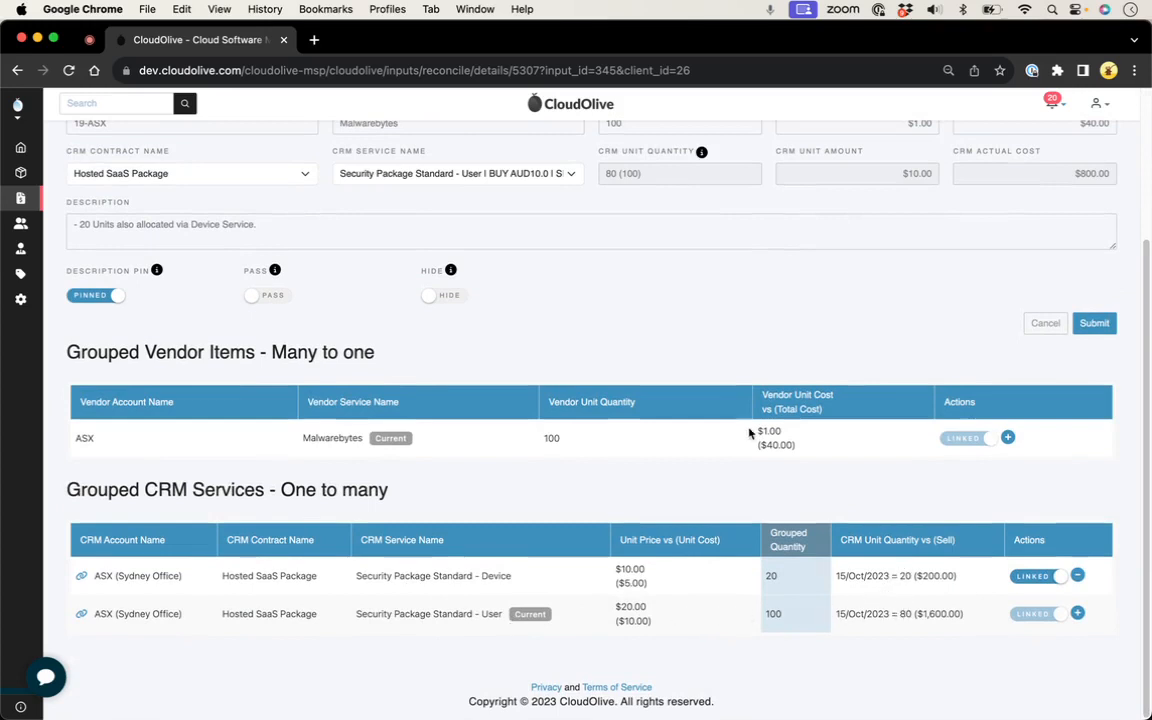
pyautogui.scroll(2, 749, 432)
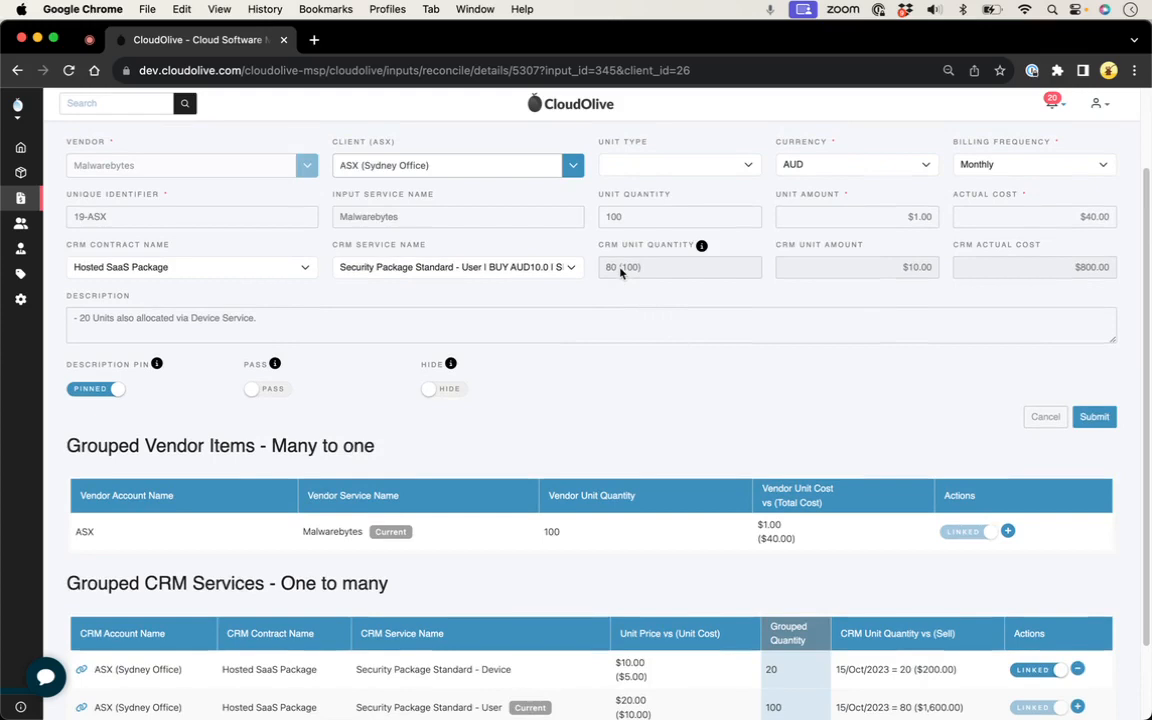
pyautogui.moveTo(620, 270); pyautogui.dragTo(640, 270)
# Step: Clear the ASX line's description and unpin it
pyautogui.click(337, 324)
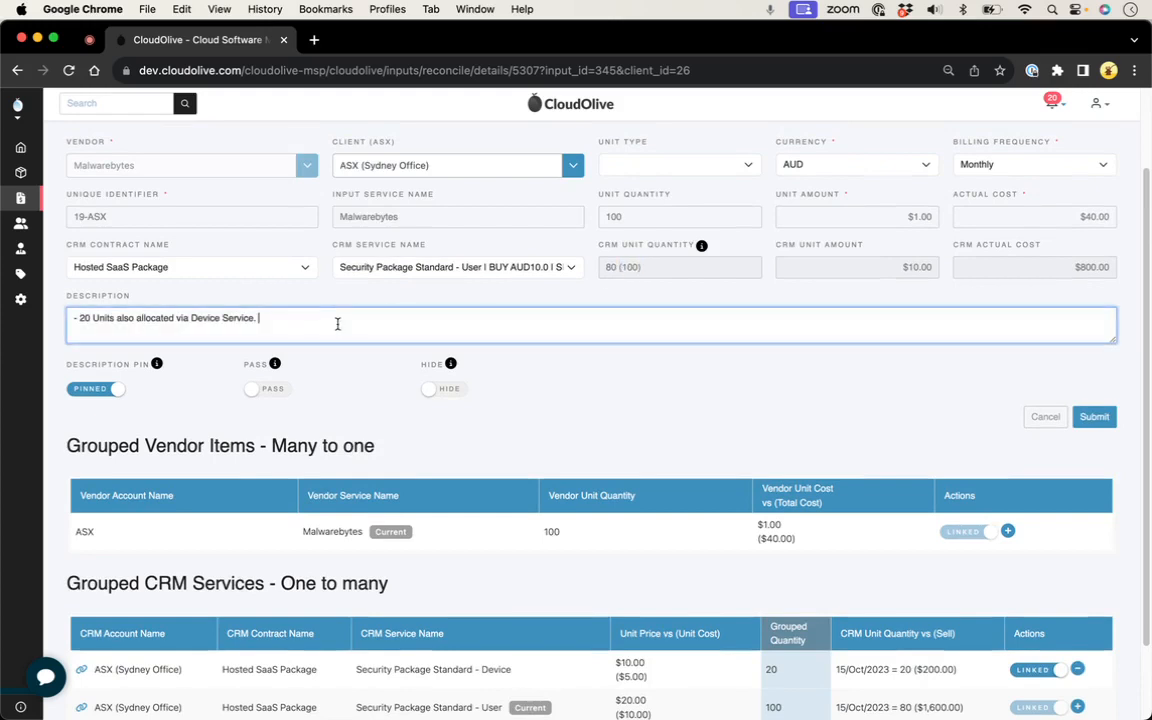
pyautogui.press('super+a')
pyautogui.press('BackSpace')
pyautogui.click(96, 396)
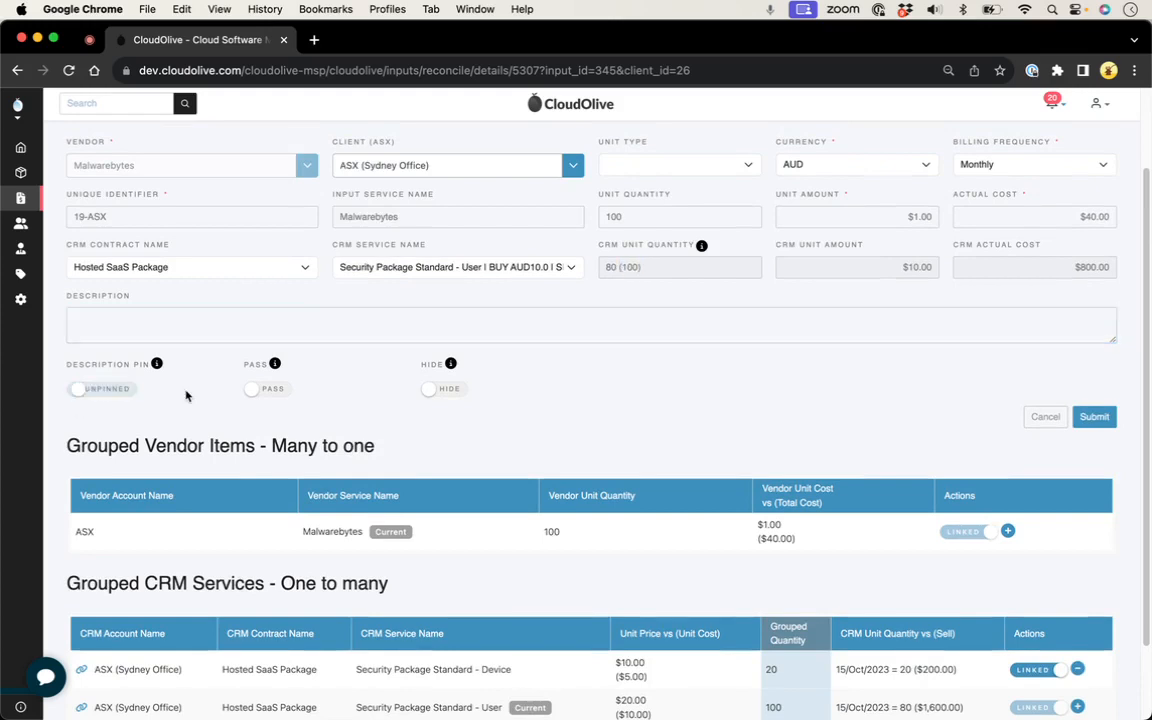